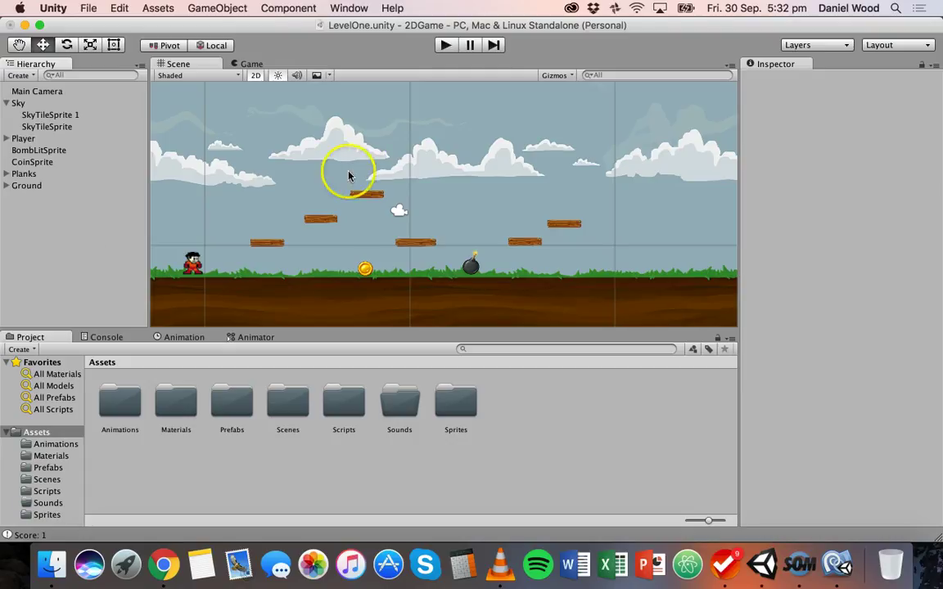
# - Enter Play mode and run the player right to collect the coin, jumping past the bomb
pyautogui.click(459, 46)
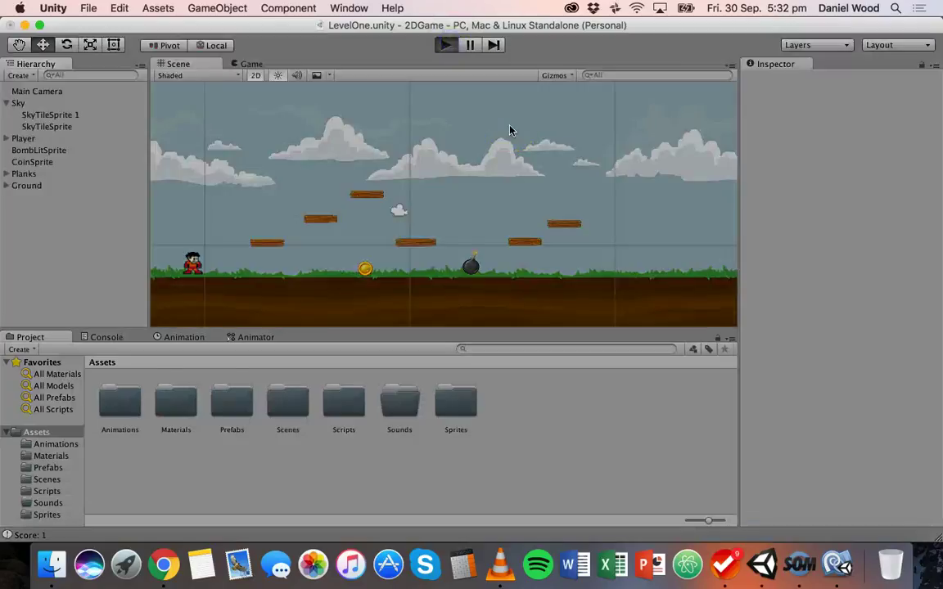
pyautogui.press('Right')
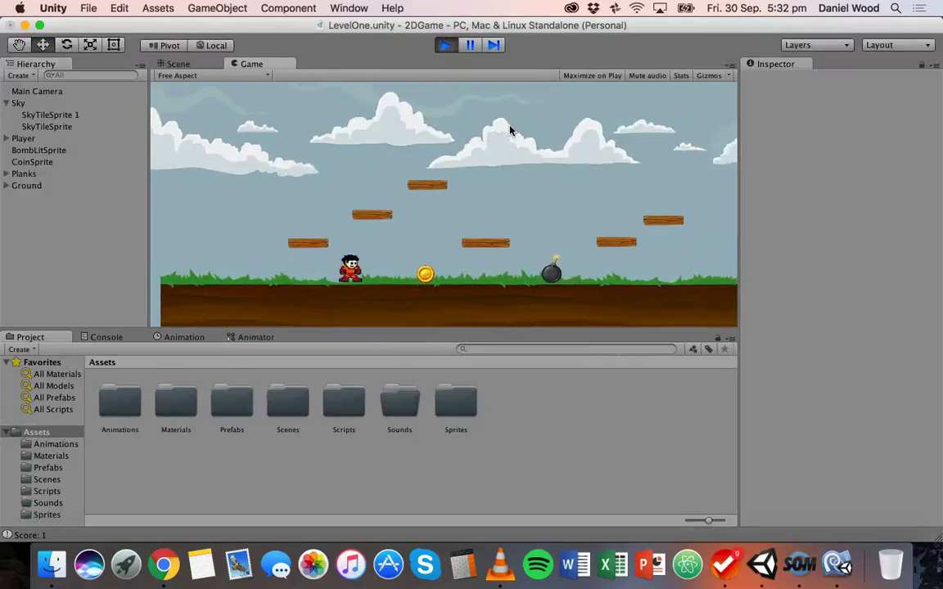
pyautogui.press('Left')
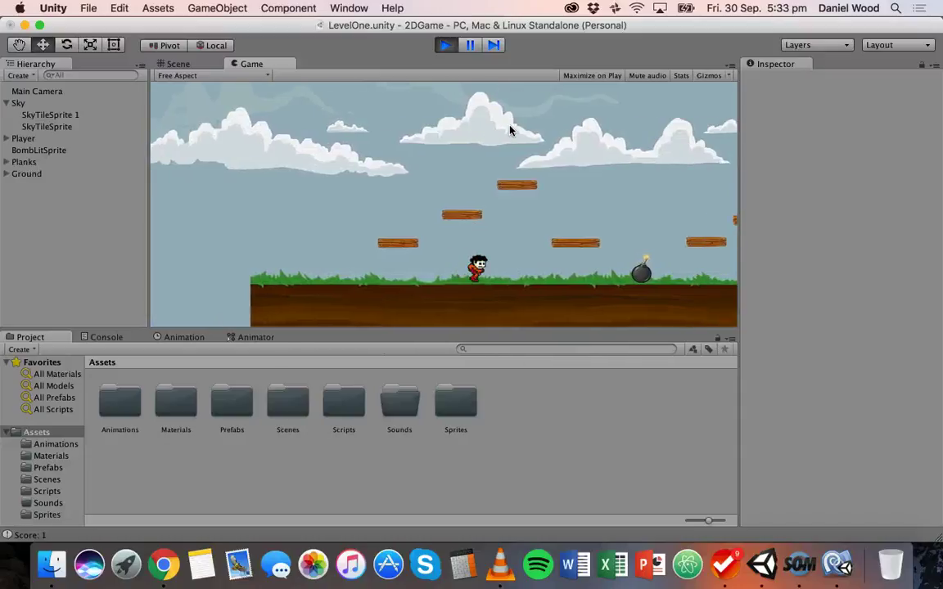
pyautogui.press('Right')
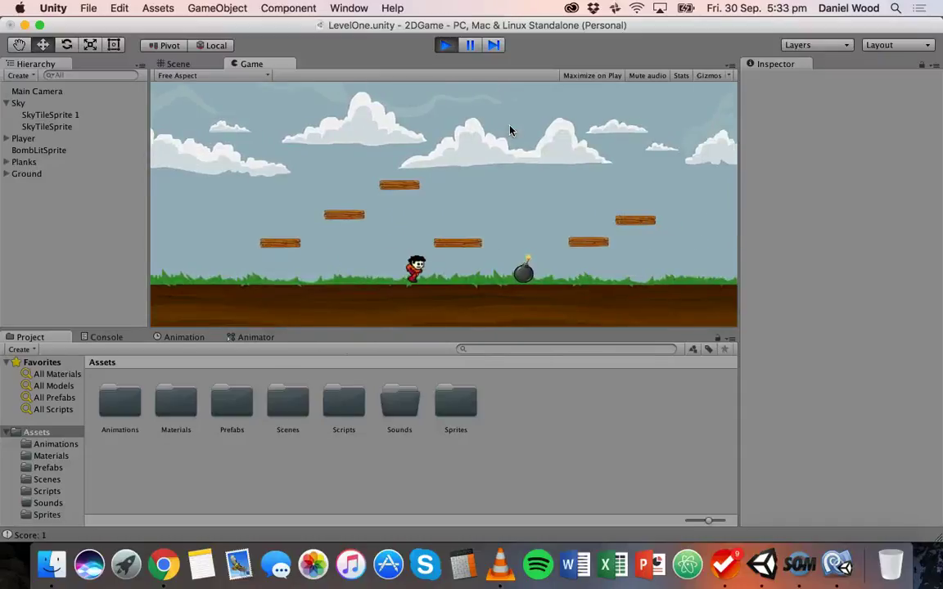
pyautogui.press('Right')
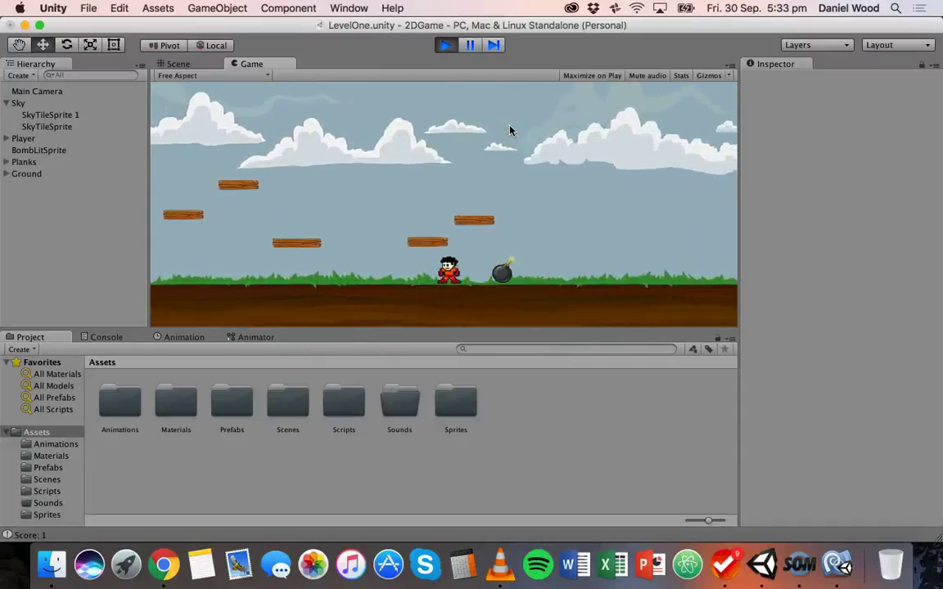
pyautogui.press('Right')
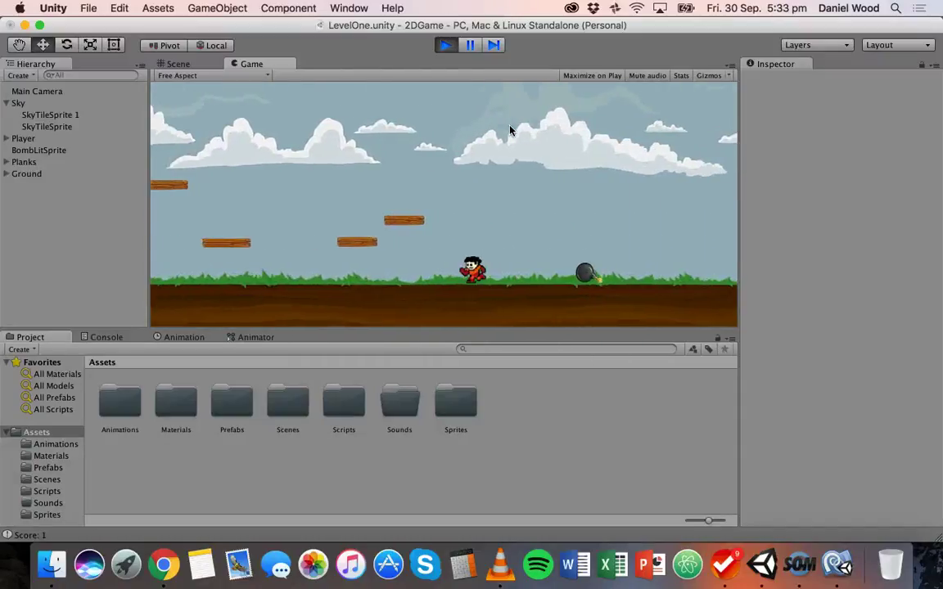
pyautogui.press('Right')
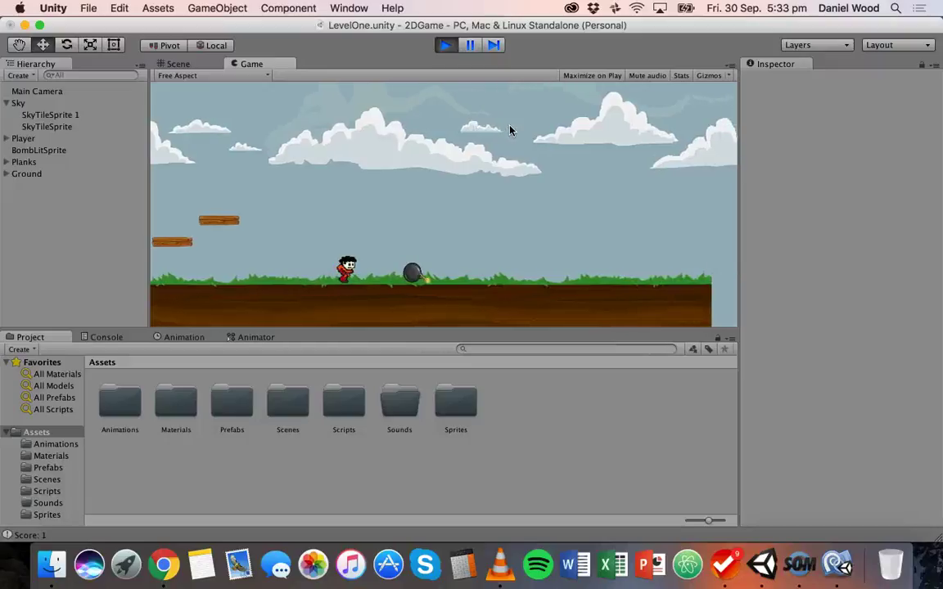
pyautogui.press('Right')
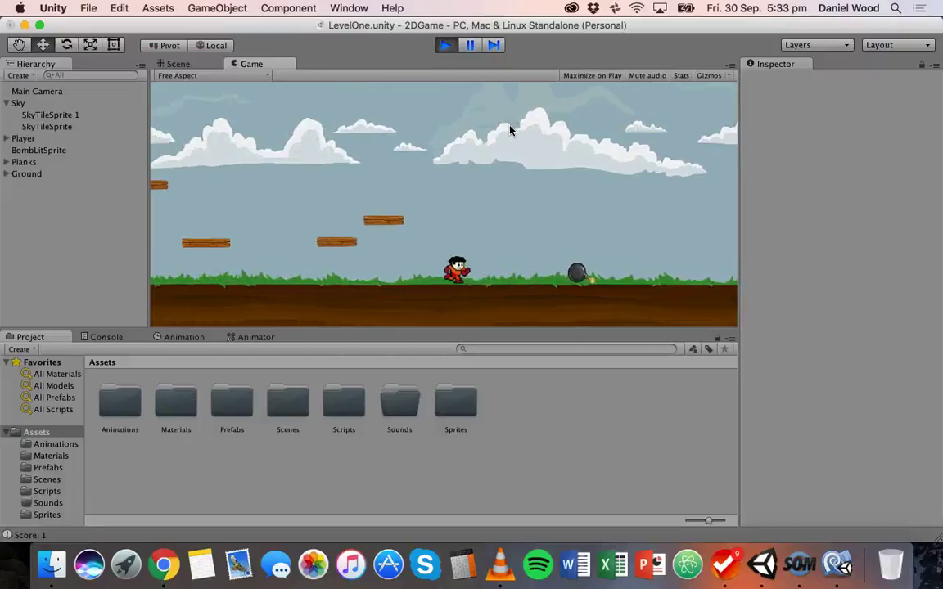
pyautogui.press('space')
pyautogui.press('Right')
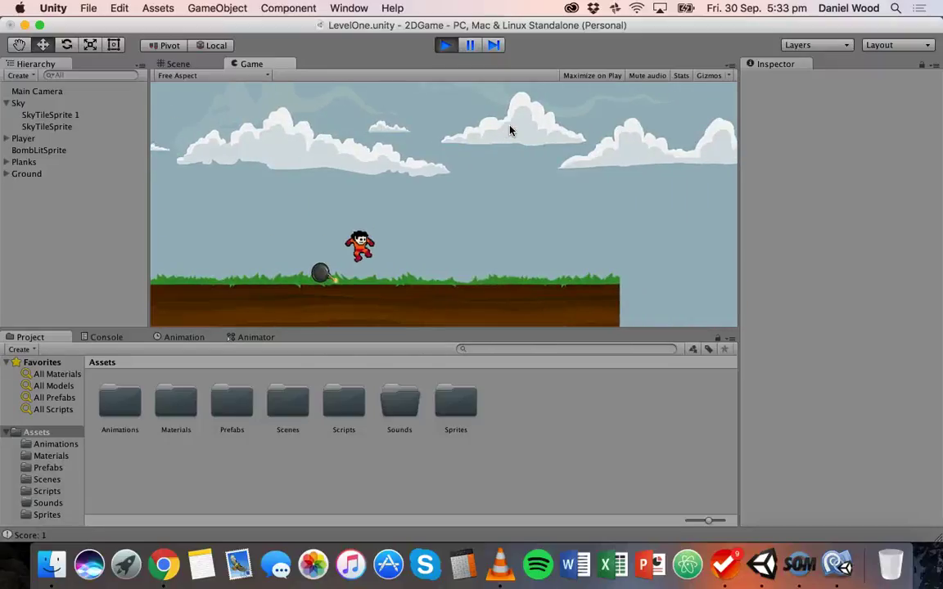
# - Run the player back and forth, jumping between platforms
pyautogui.press('Left')
pyautogui.press('space')
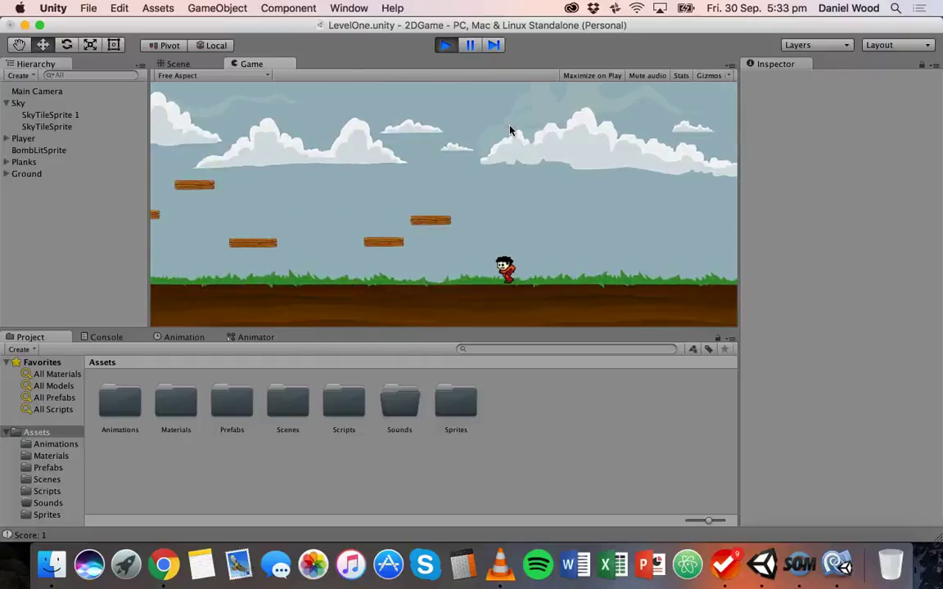
pyautogui.press('space')
pyautogui.press('Left')
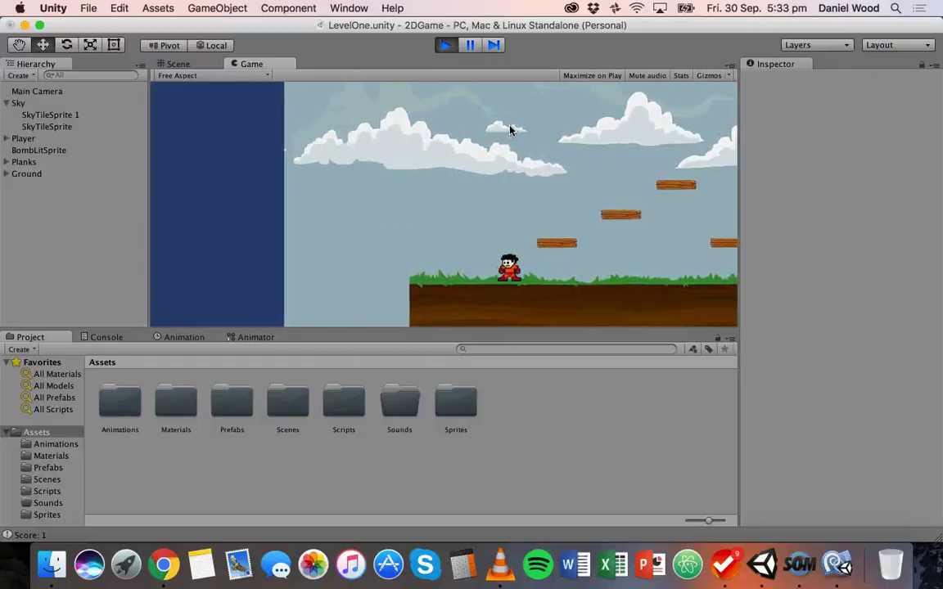
pyautogui.press('space')
pyautogui.press('Right')
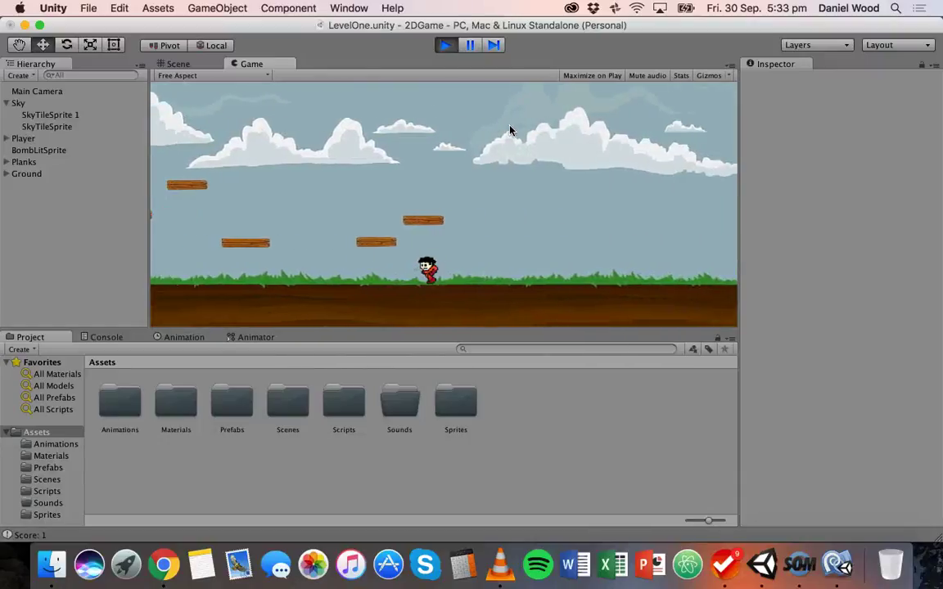
pyautogui.press('space')
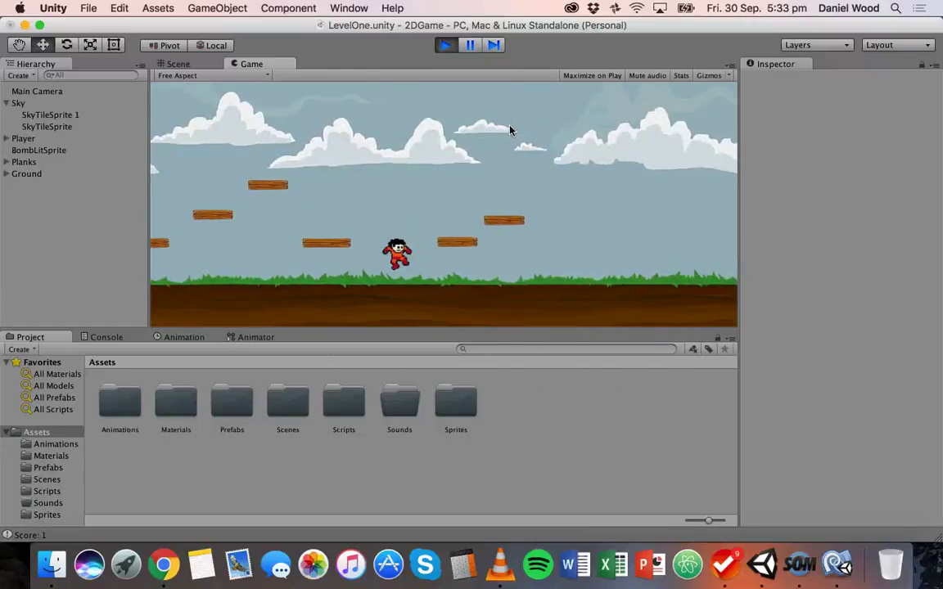
pyautogui.press('Left')
pyautogui.press('space')
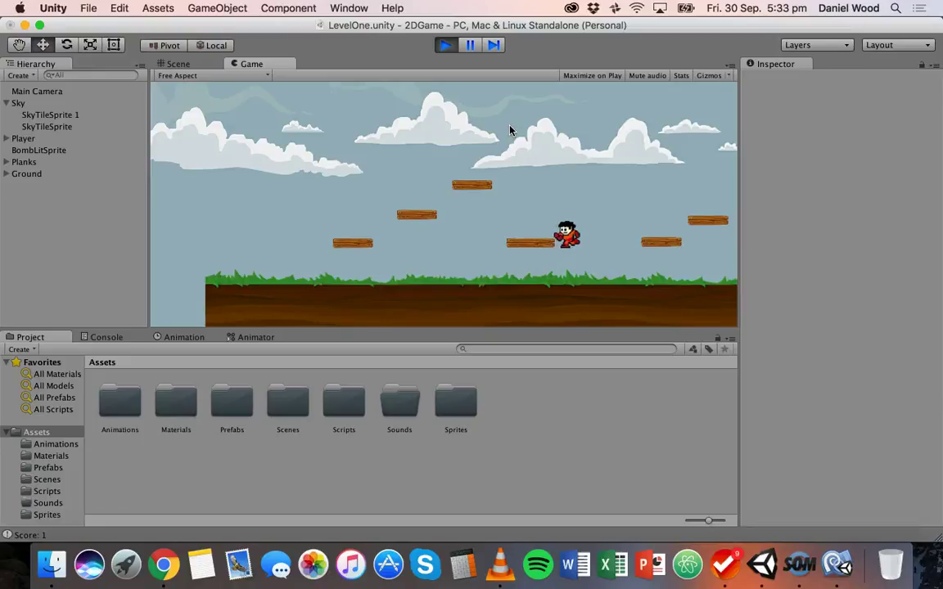
# - Walk the player off platform edges and jump back onto the wooden platforms
pyautogui.press('Right')
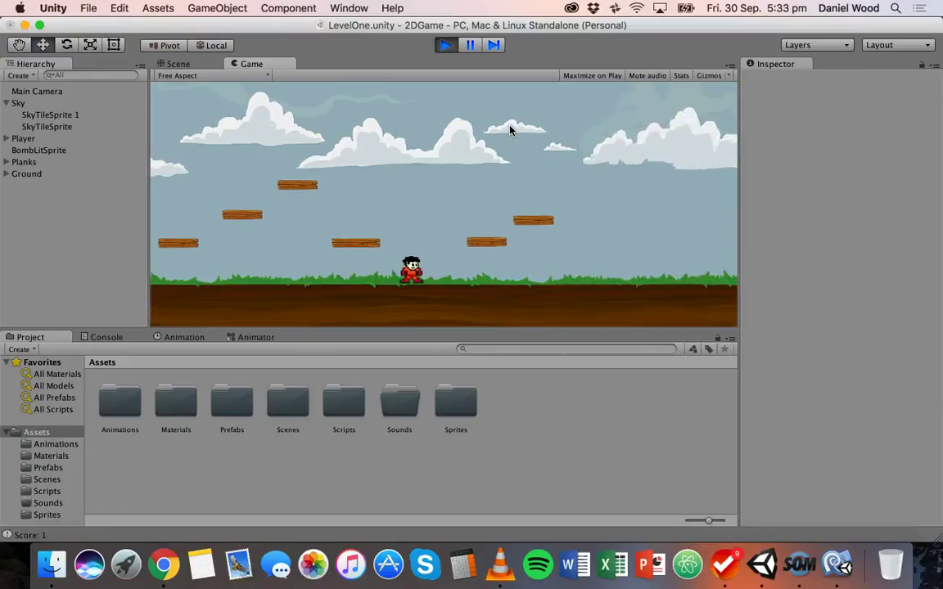
pyautogui.press('Right')
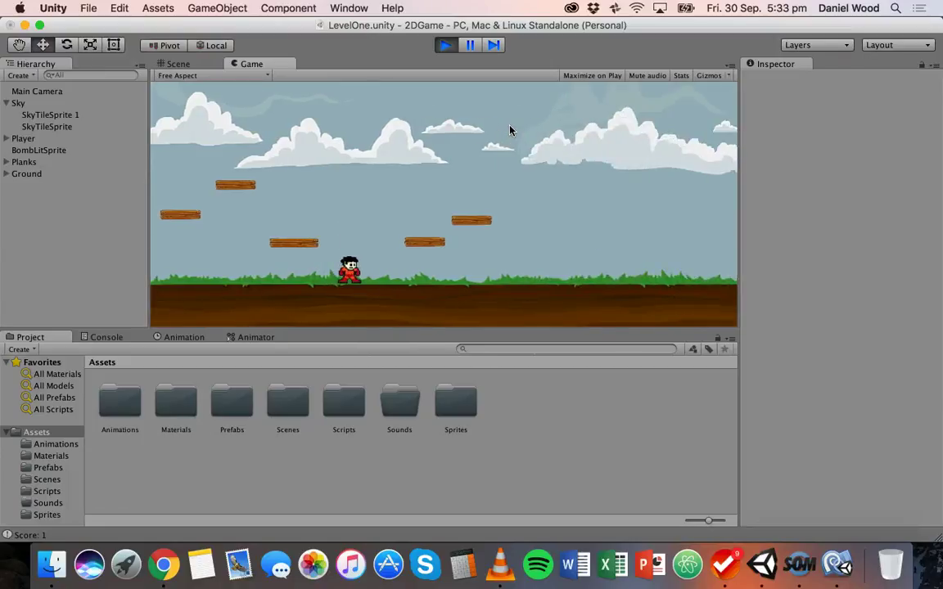
pyautogui.press('space')
pyautogui.press('Right')
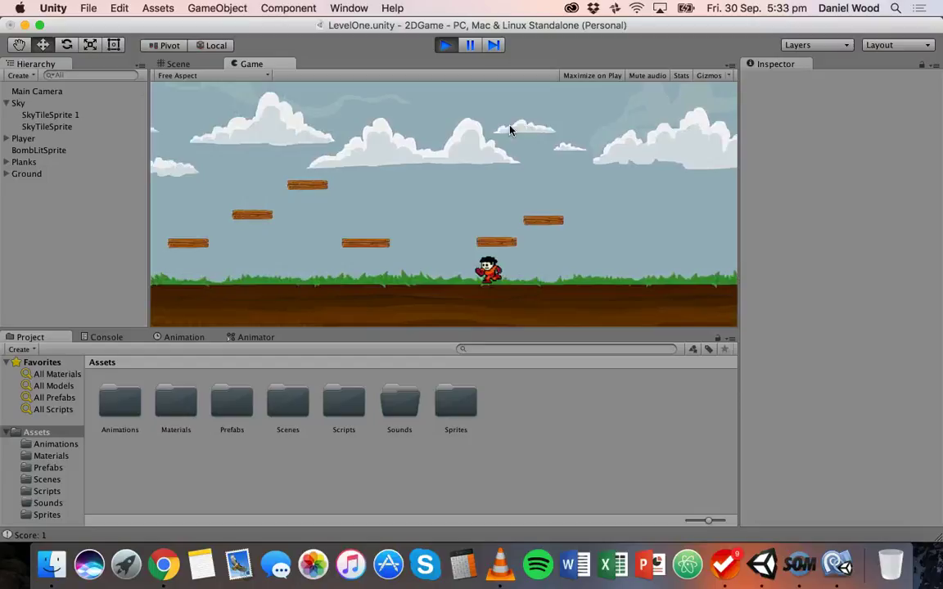
pyautogui.press('Left')
pyautogui.press('space')
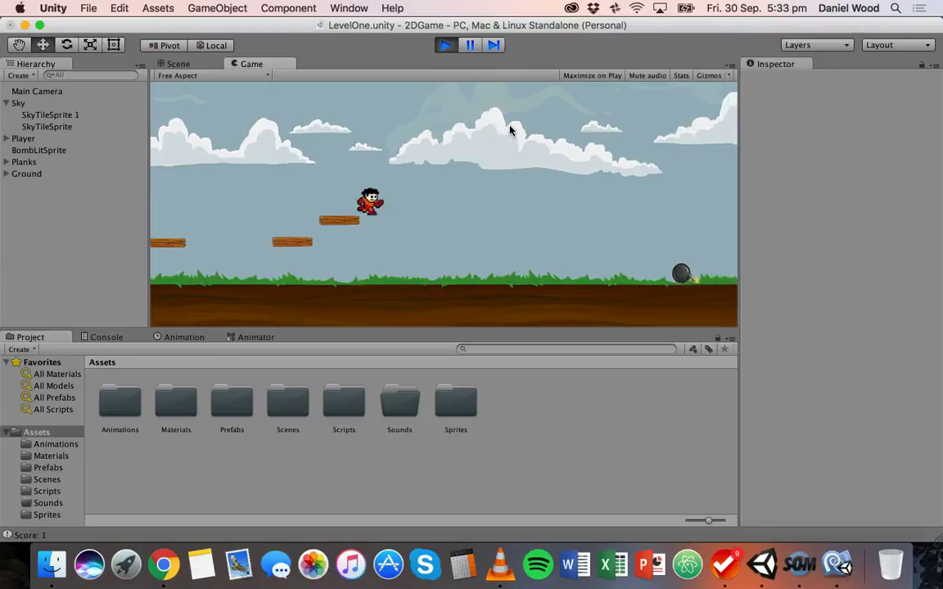
pyautogui.press('Right')
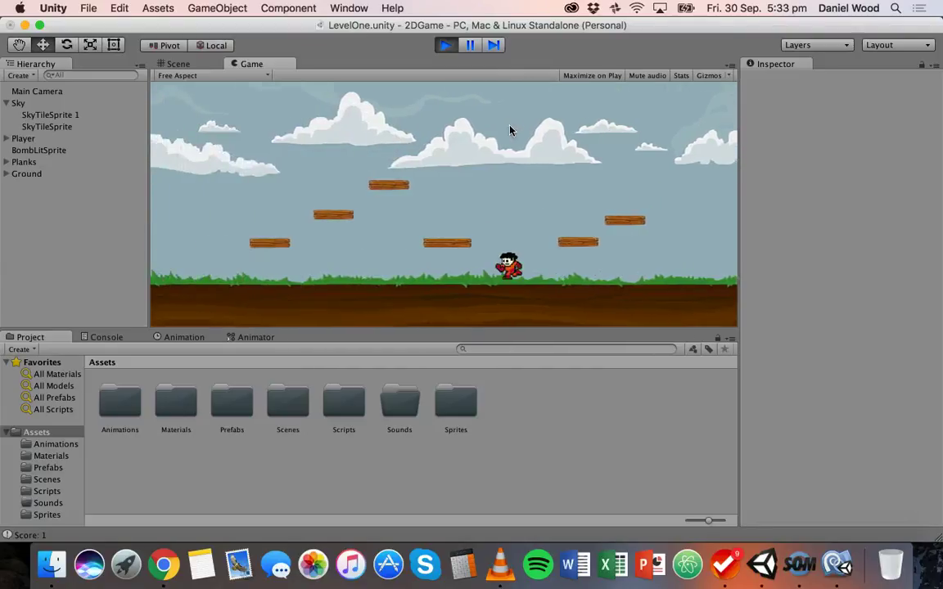
pyautogui.press('space')
pyautogui.press('Left')
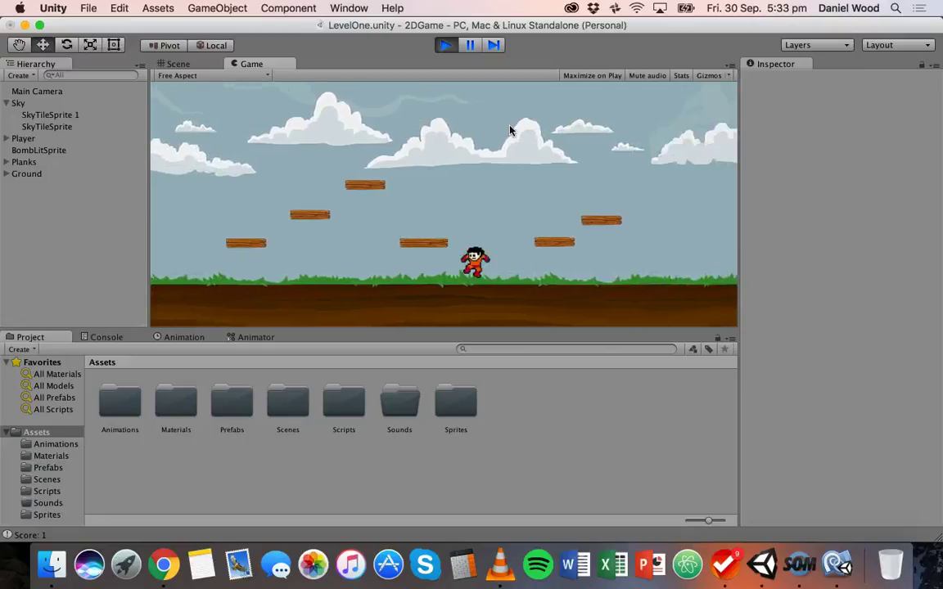
pyautogui.press('space')
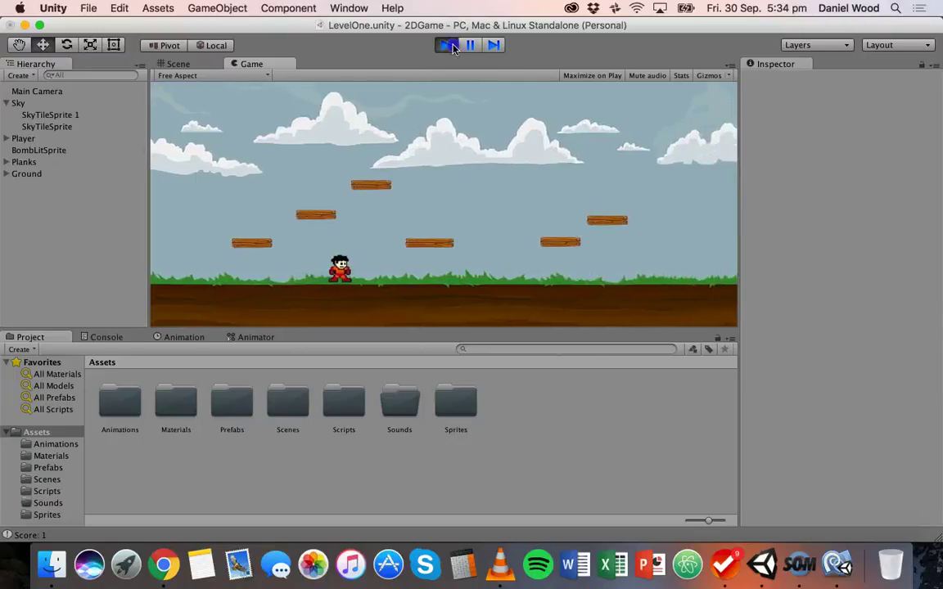
# - Stop Play mode and create a Physics2D Material named 'Player' in the Materials folder
pyautogui.click(449, 46)
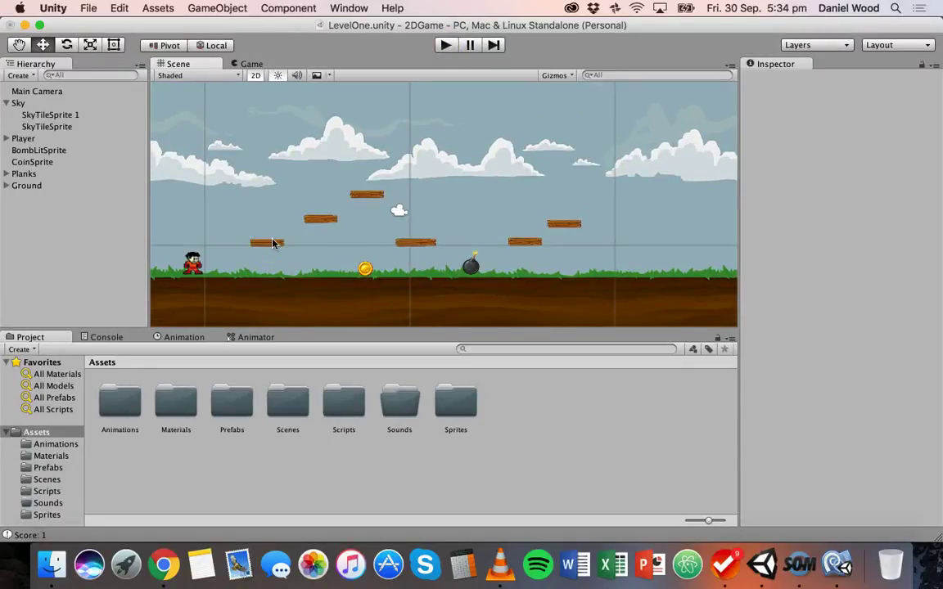
pyautogui.doubleClick(183, 396)
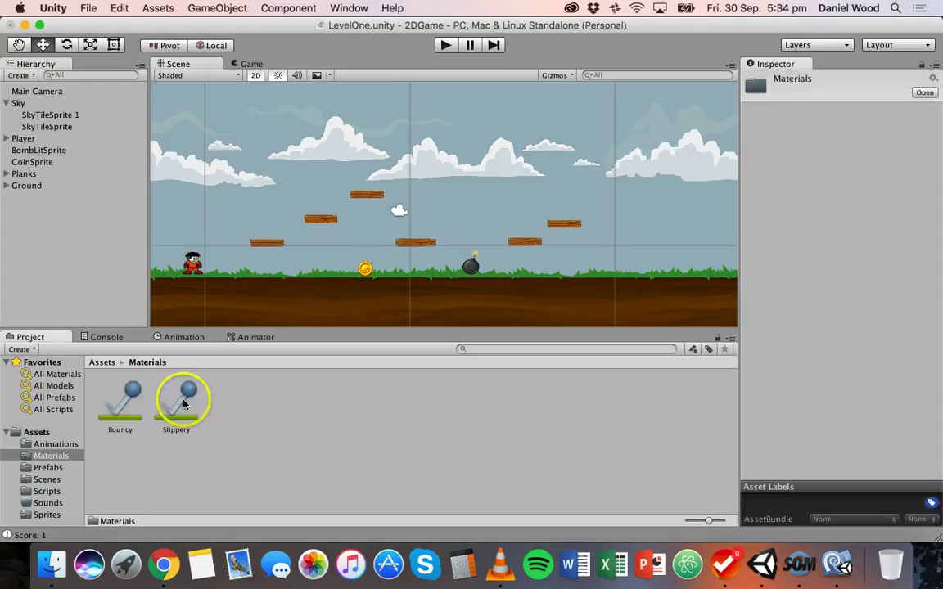
pyautogui.rightClick(242, 399)
pyautogui.moveTo(275, 302)
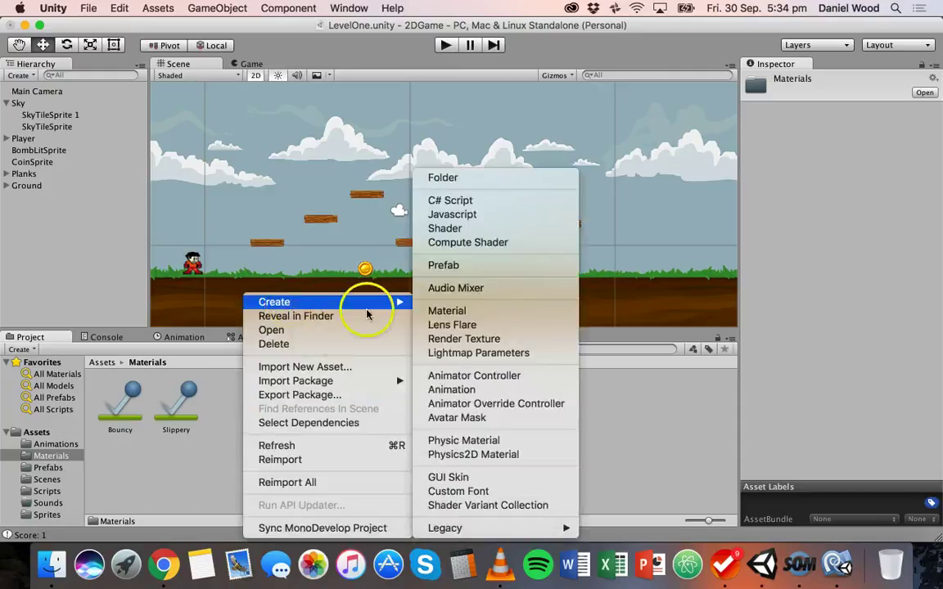
pyautogui.click(466, 454)
pyautogui.write('Player')
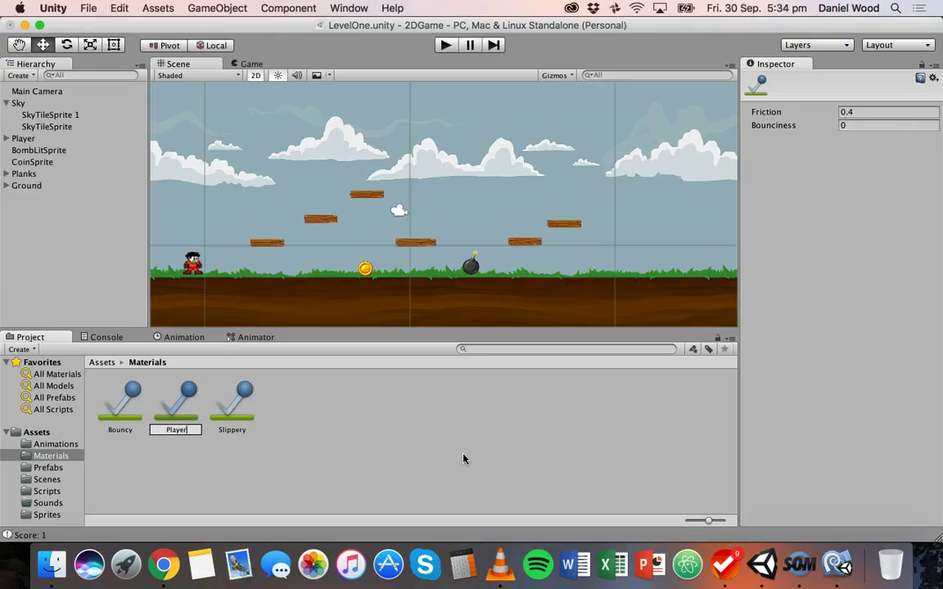
pyautogui.press('Return')
pyautogui.moveTo(179, 401); pyautogui.dragTo(189, 270)
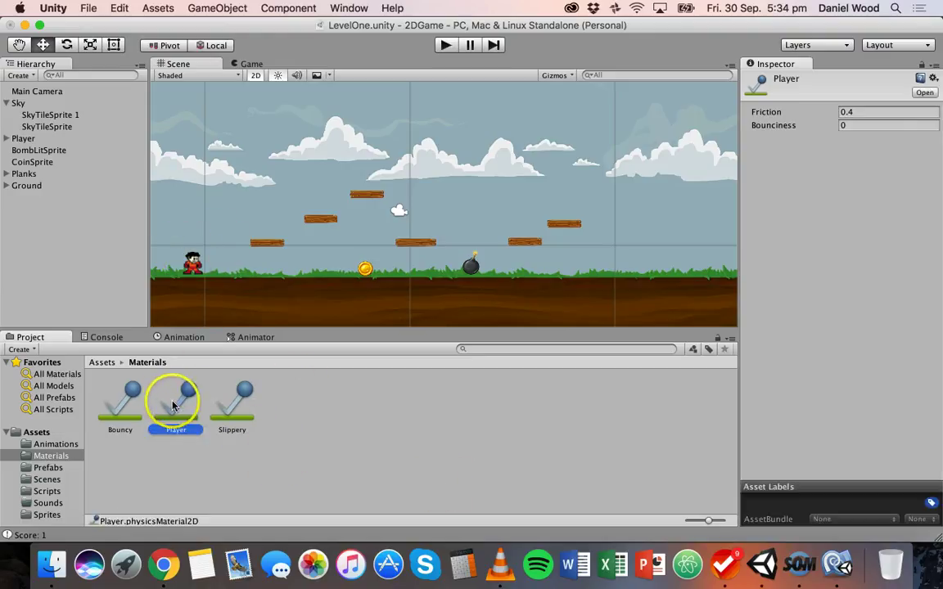
# - Change the Player material's Friction from 0.4 to 0
pyautogui.click(854, 110)
pyautogui.write('0')
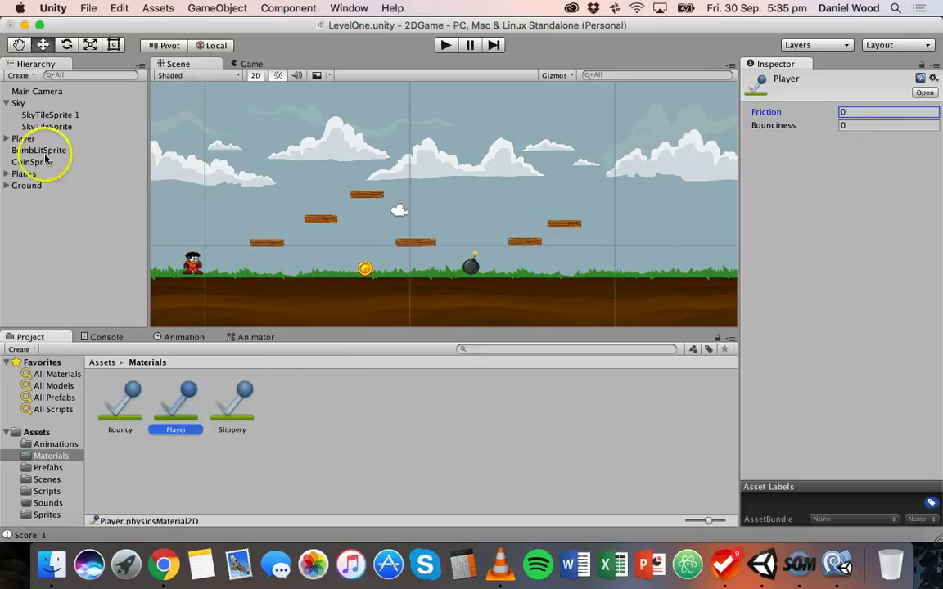
# - Select the Player object and drop the Player material into its Polygon Collider 2D Material slot
pyautogui.click(23, 140)
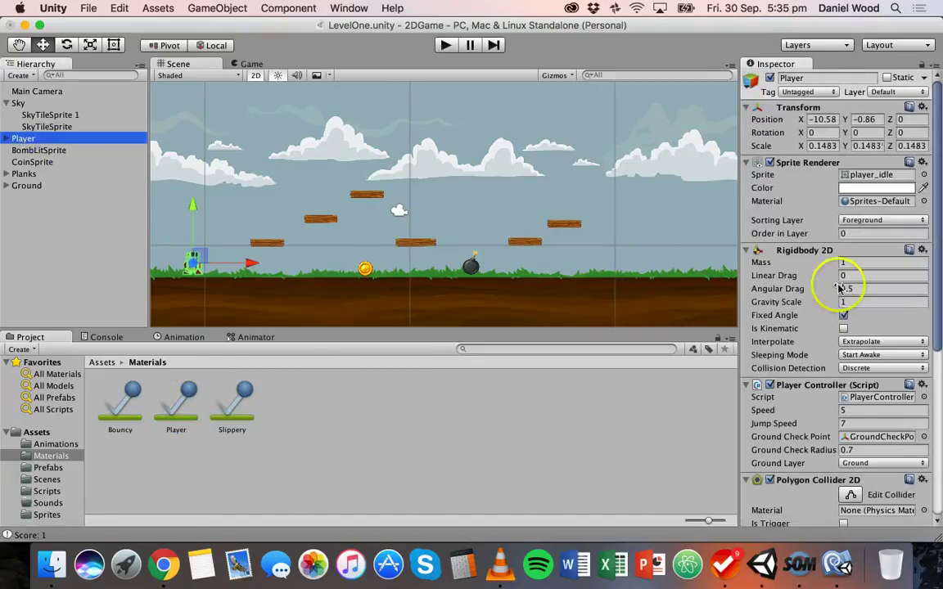
pyautogui.scroll(-5, 885, 326)
pyautogui.scroll(-2, 876, 319)
pyautogui.scroll(2, 873, 316)
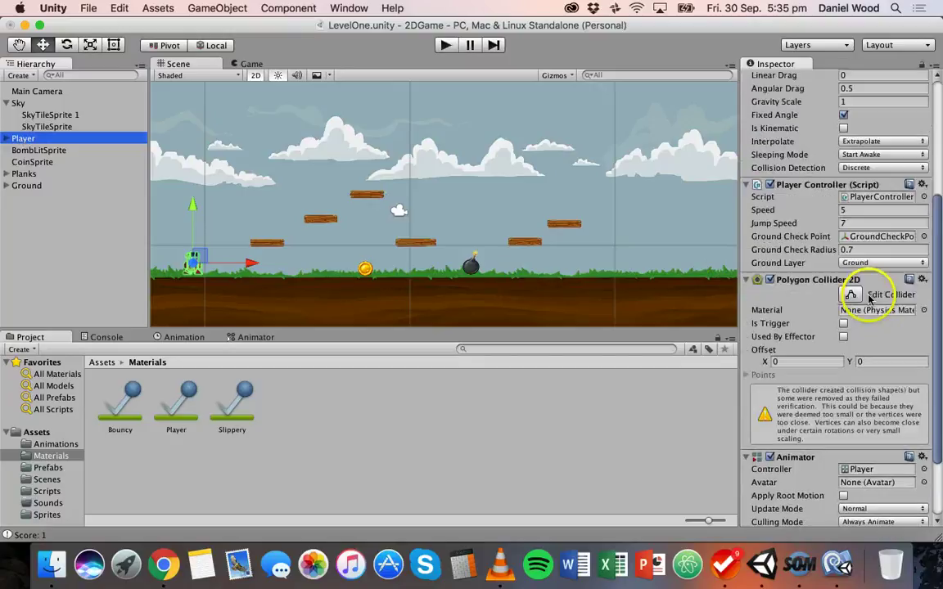
pyautogui.scroll(1, 862, 294)
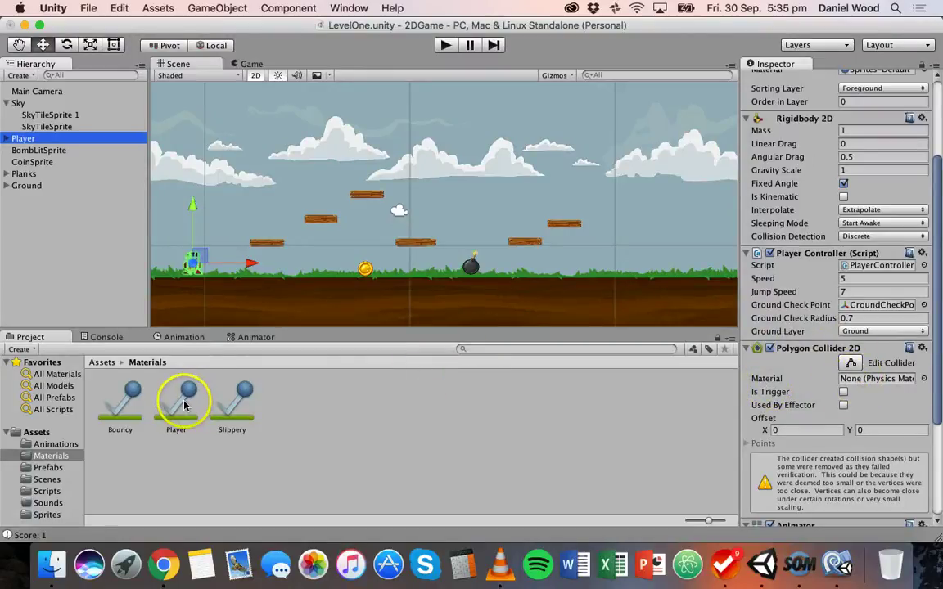
pyautogui.moveTo(185, 404); pyautogui.dragTo(855, 381)
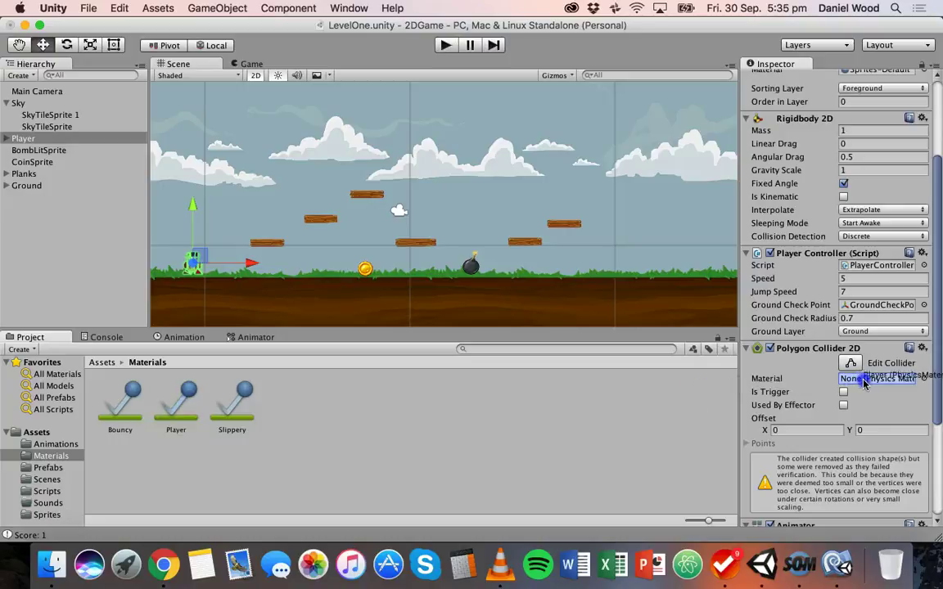
# - Enter Play mode and run the player right and left, jumping beside platforms
pyautogui.click(444, 45)
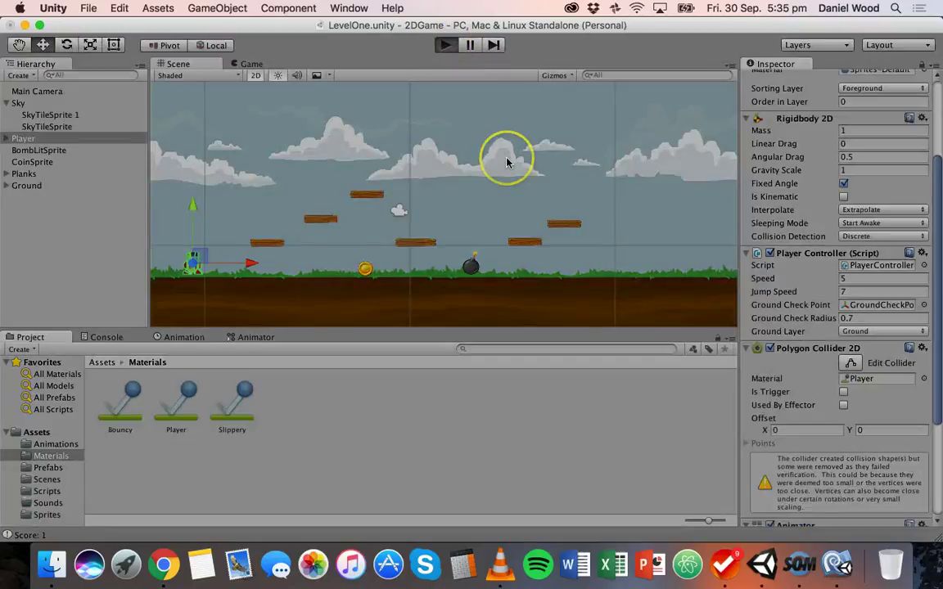
pyautogui.press('Right')
pyautogui.press('space')
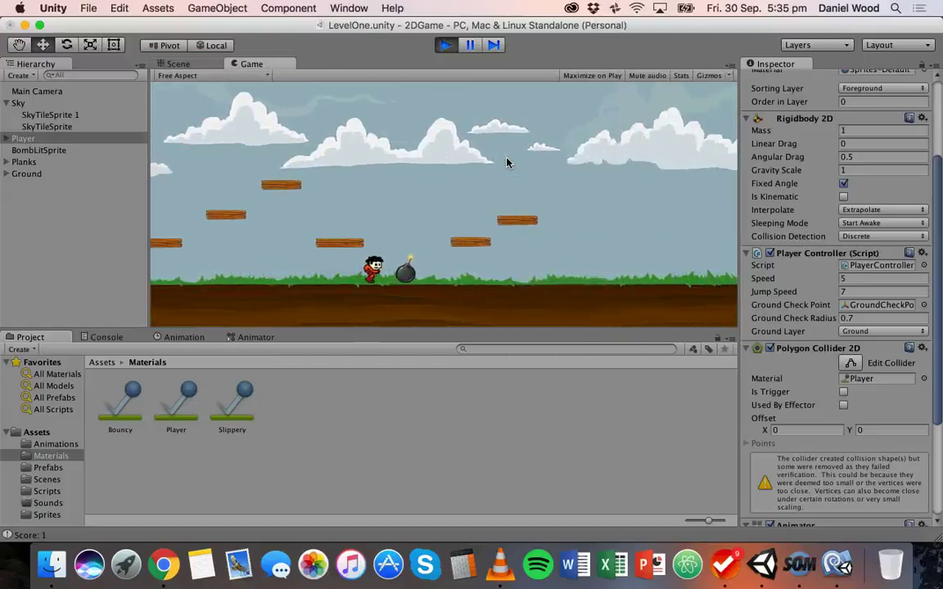
pyautogui.press('space')
pyautogui.press('space')
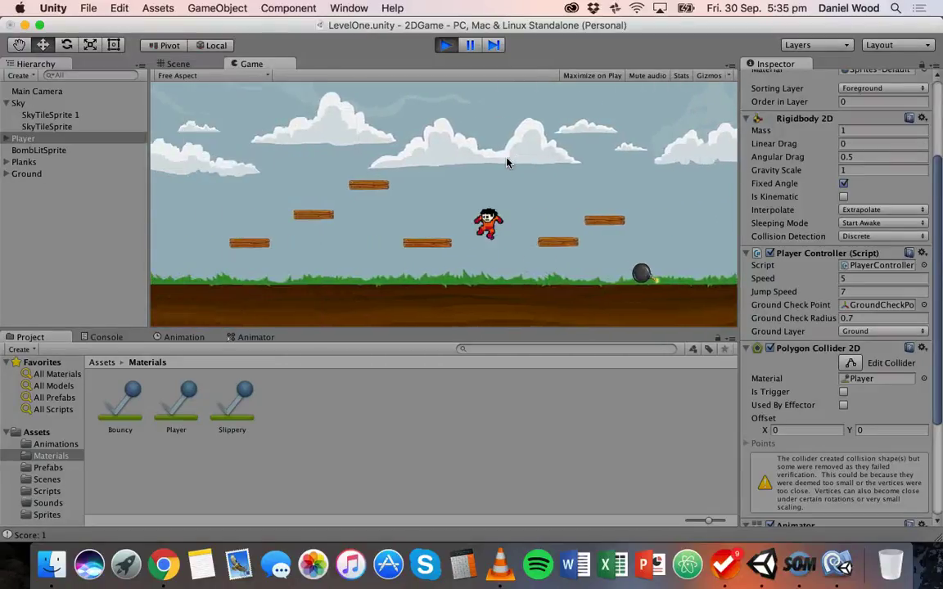
pyautogui.press('Left')
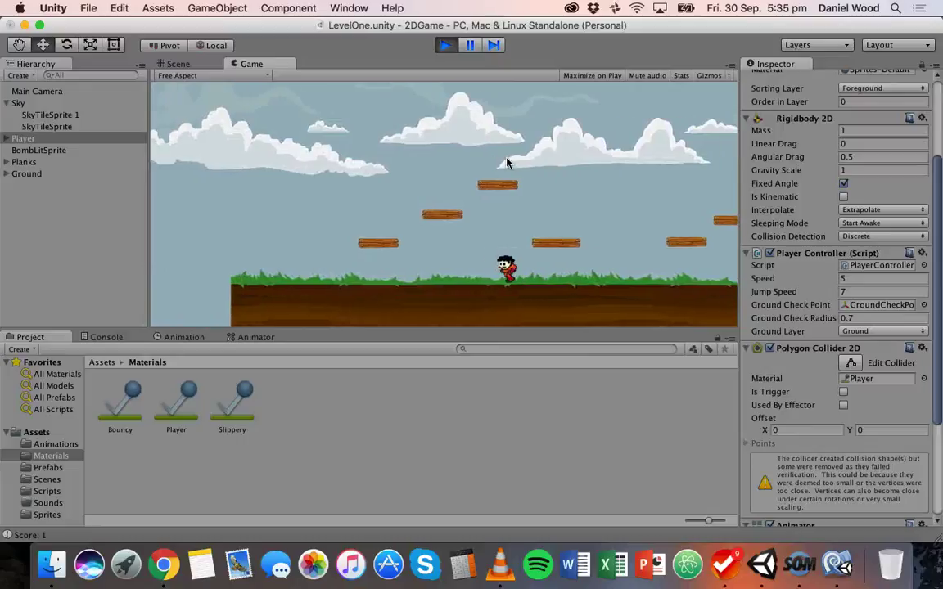
pyautogui.press('space')
pyautogui.press('Right')
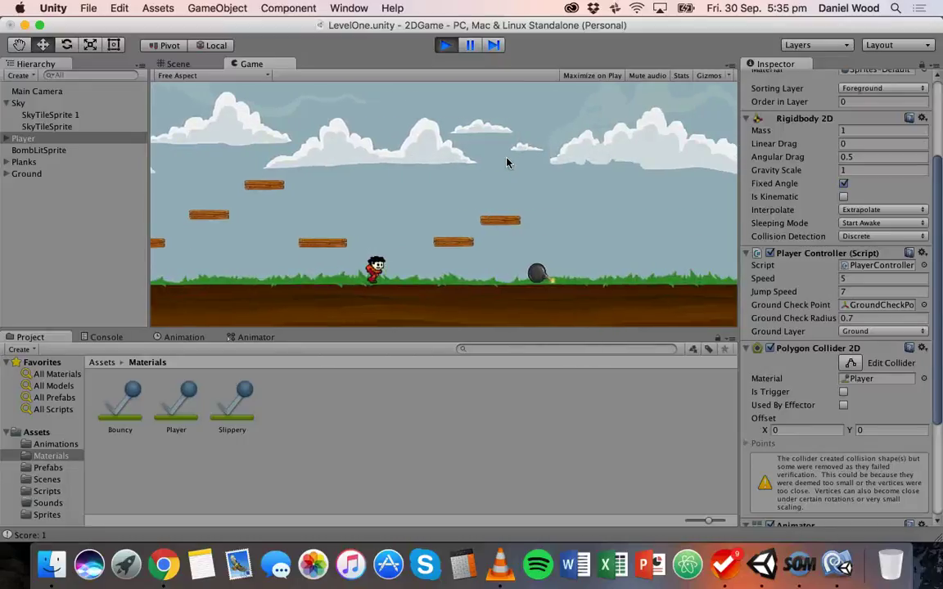
# - Jump toward platforms and test the ground's edge, then stop the game
pyautogui.press('space')
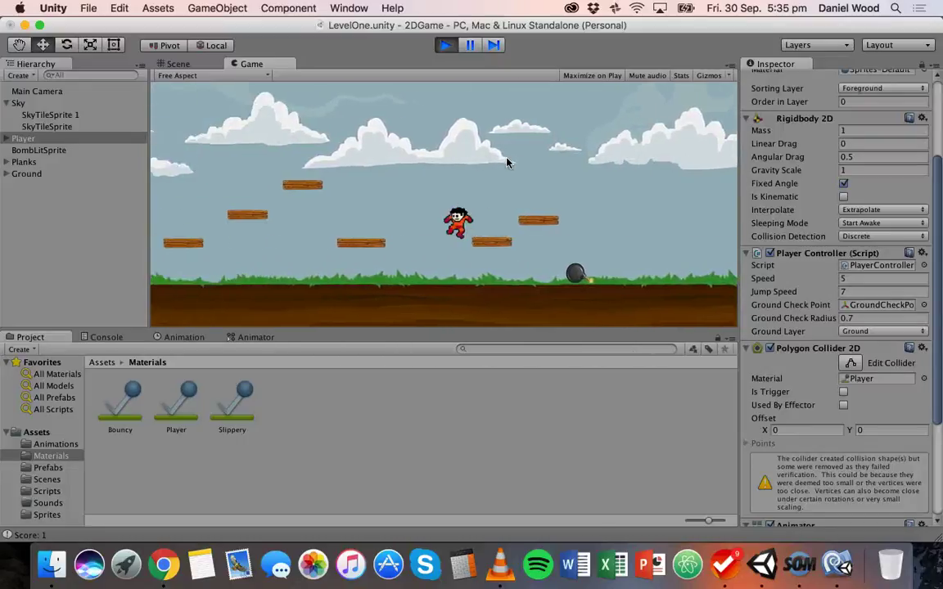
pyautogui.press('Left')
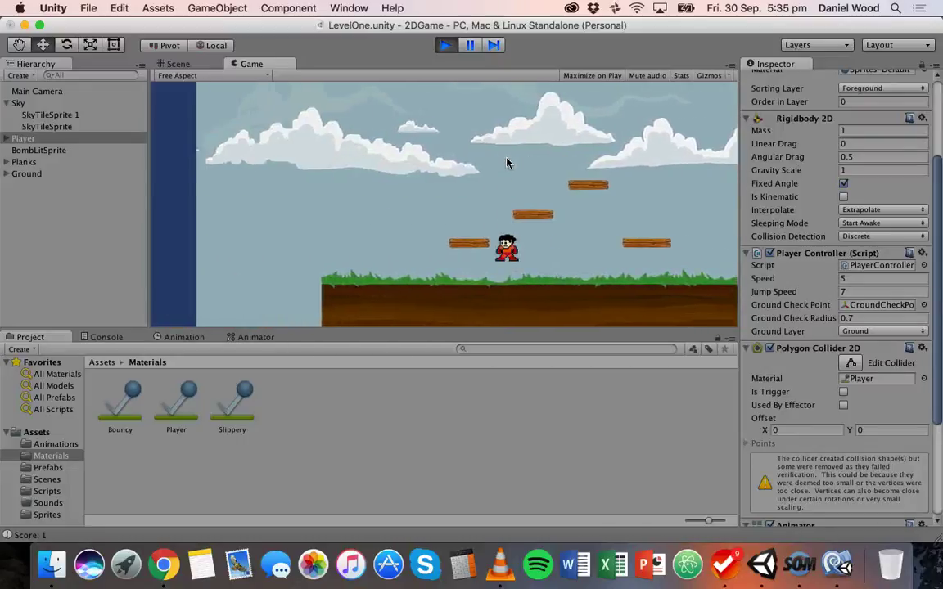
pyautogui.press('Right')
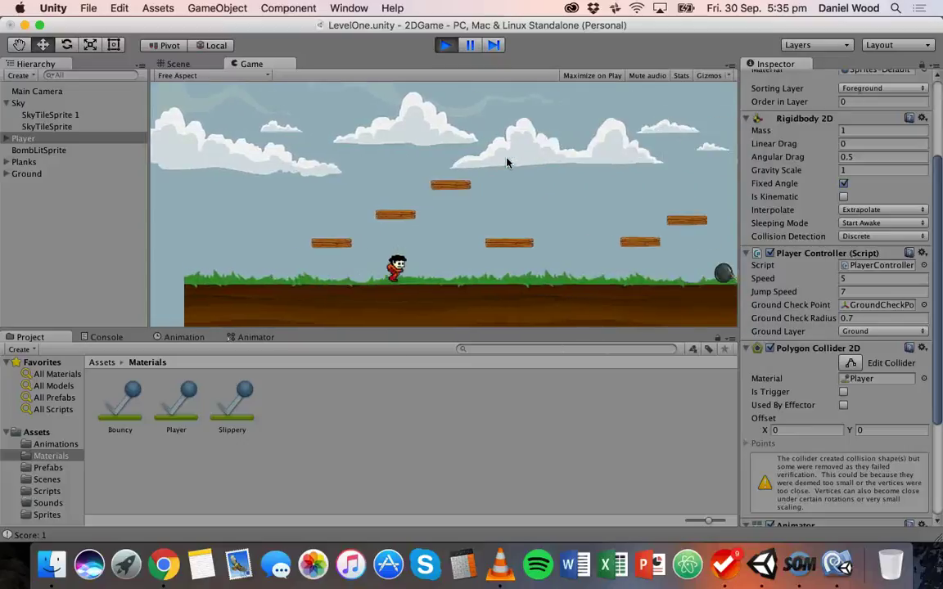
pyautogui.press('space')
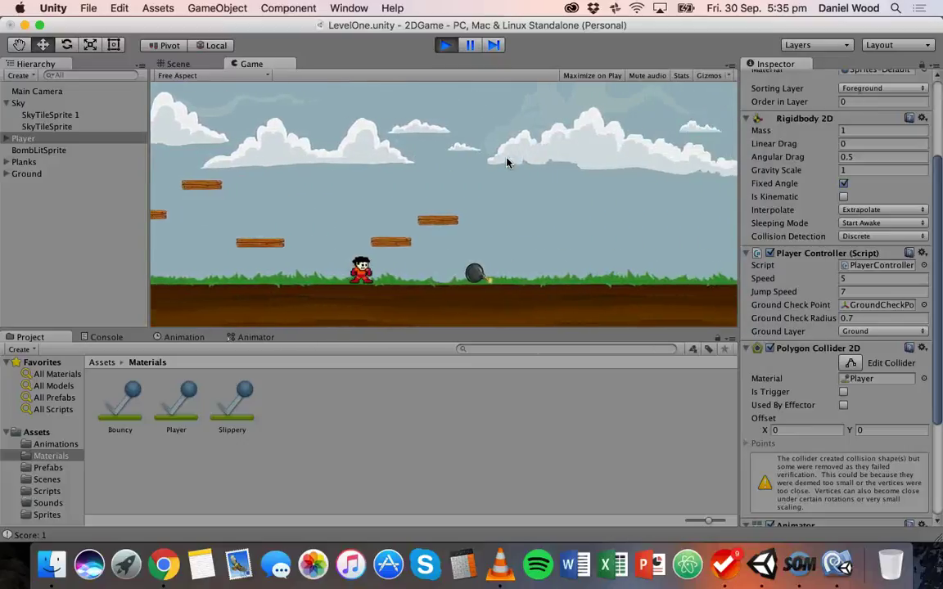
pyautogui.press('Left')
pyautogui.press('space')
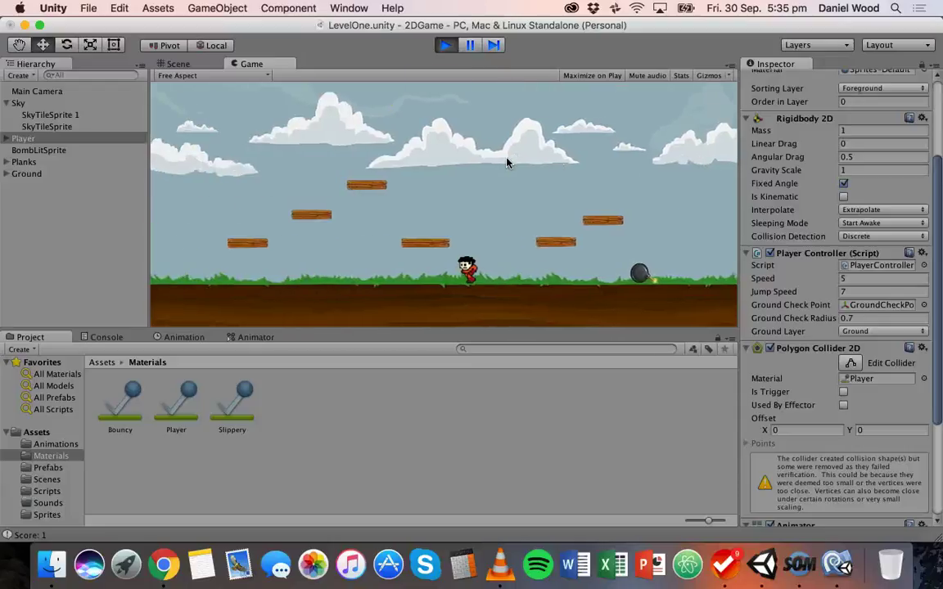
pyautogui.click(446, 46)
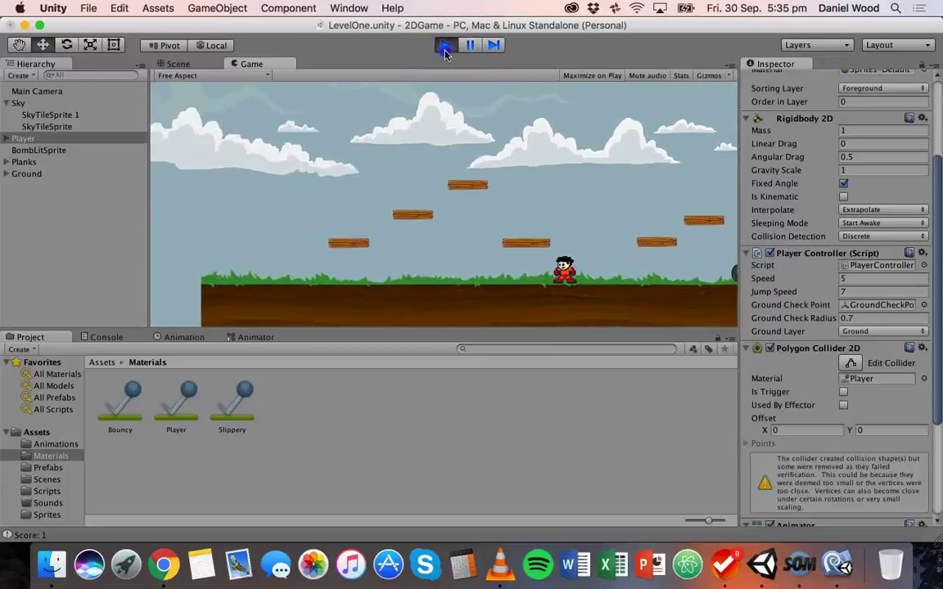
# - Return to the editable Scene view with Play mode off
pyautogui.click(426, 155)
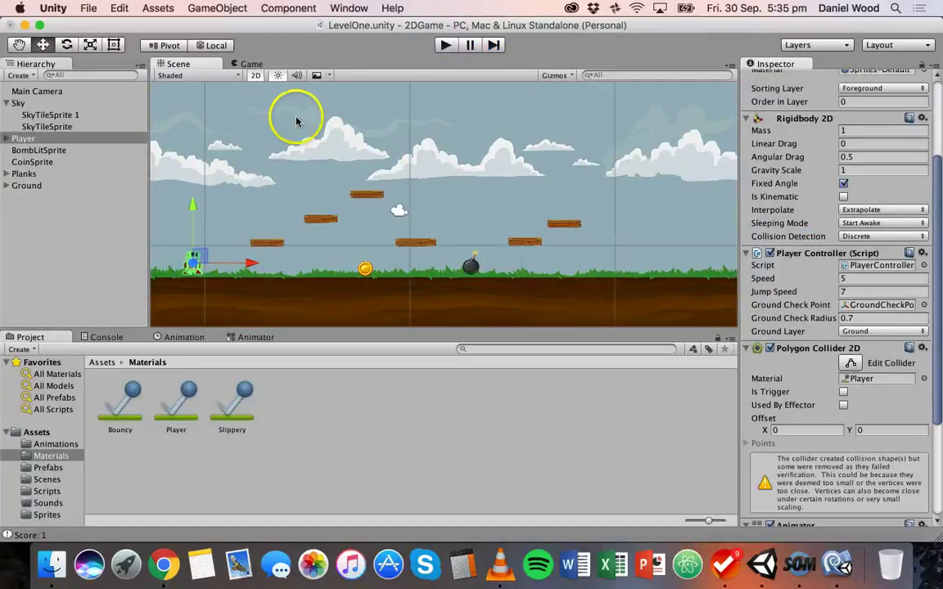